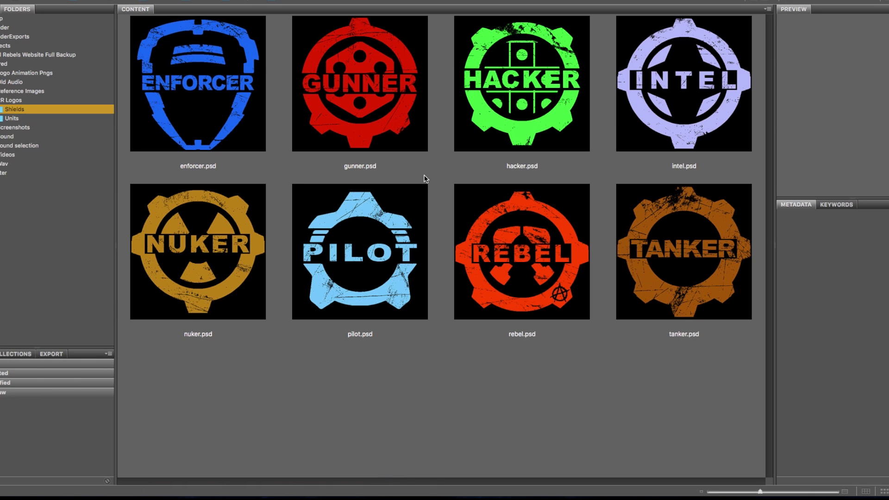
Open the Units logo folder to view its emblem files.
click(45, 119)
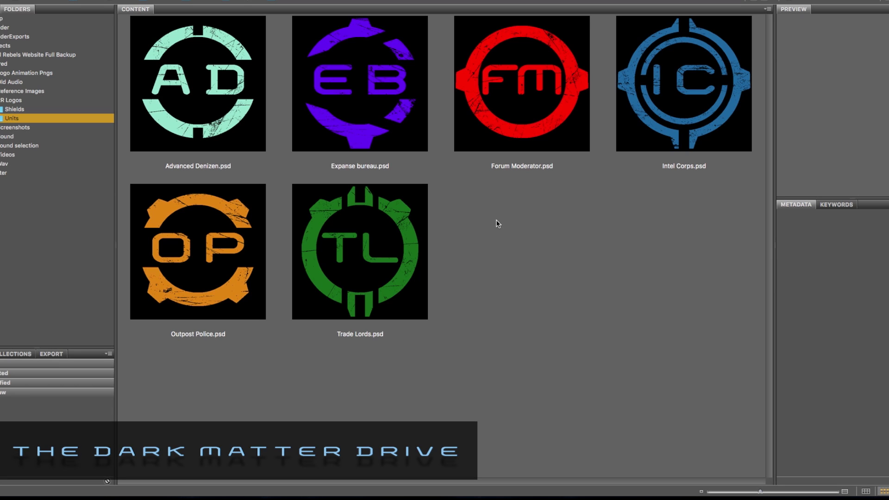
click(396, 274)
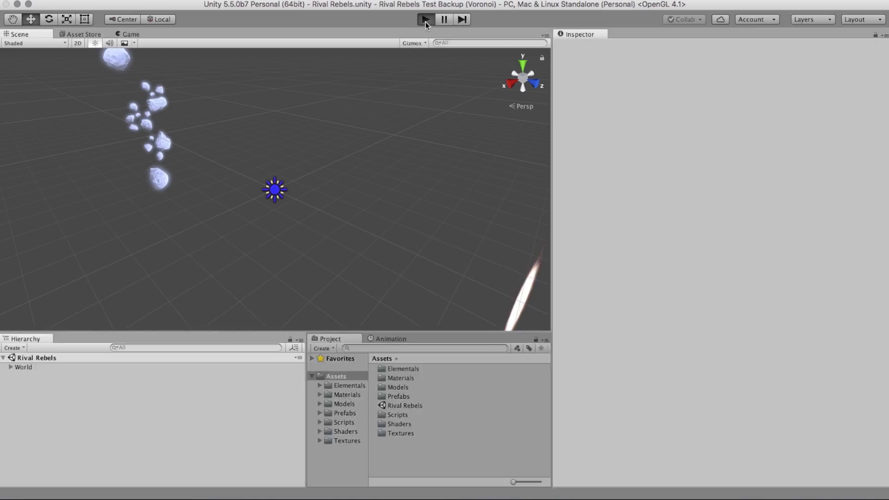
Switch to Unity and run the game, pausing it to check the Scene view before toggling Play mode.
click(425, 22)
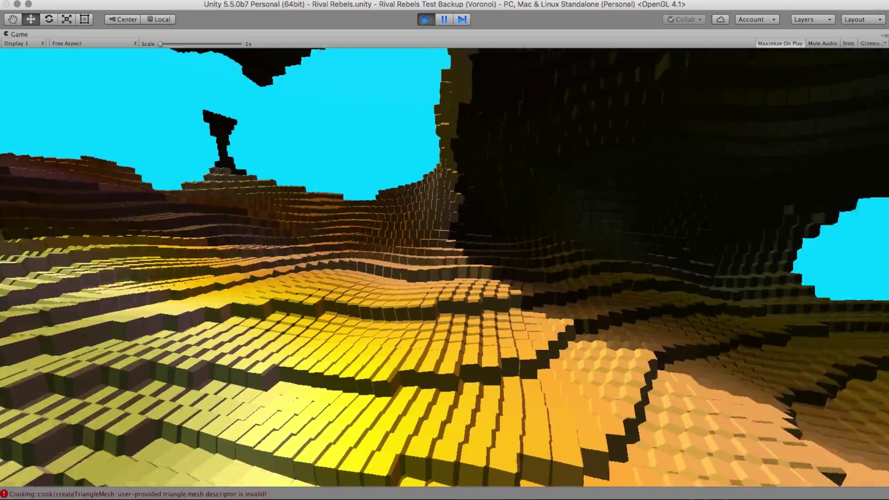
key(super+shift+p)
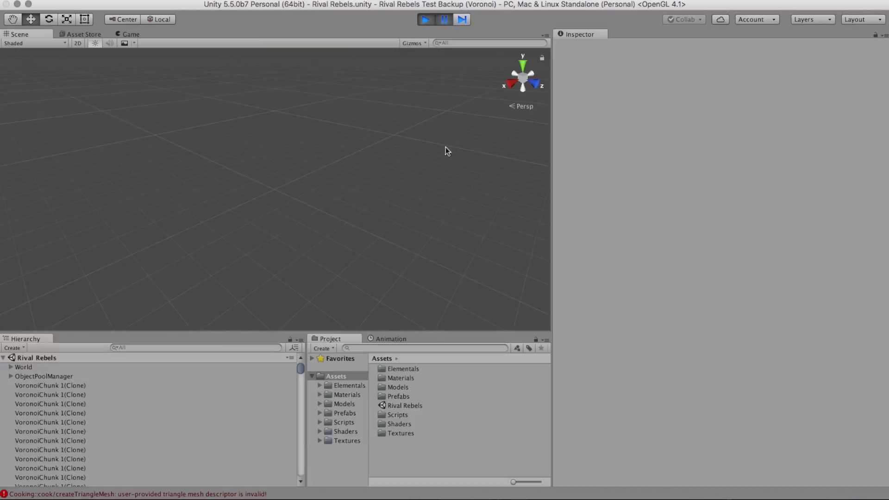
click(84, 36)
click(40, 34)
click(425, 20)
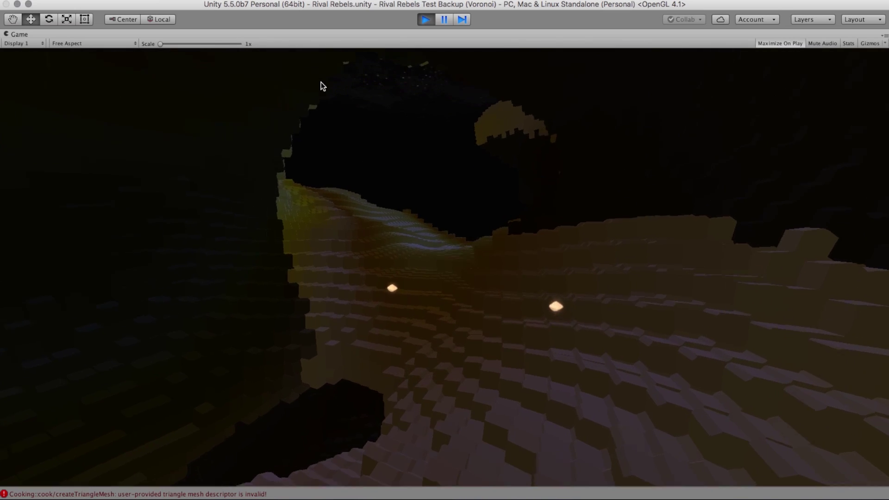
Pause the game, frame a VoronoiChunk 1(Clone) object in the scene, and examine the generated terrain from several angles.
key(super+shift+p)
double_click(71, 393)
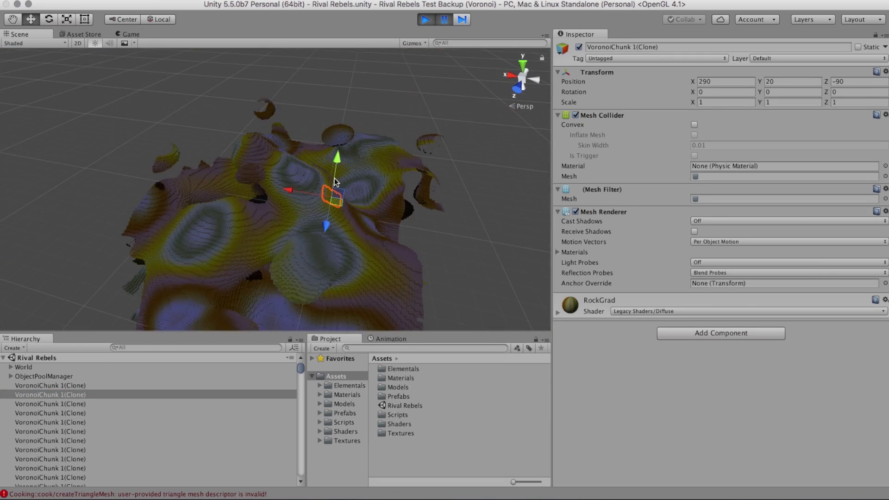
scroll(326, 178, up, 5)
alt+drag(325, 178, 194, 162)
middle_drag(194, 162, 264, 200)
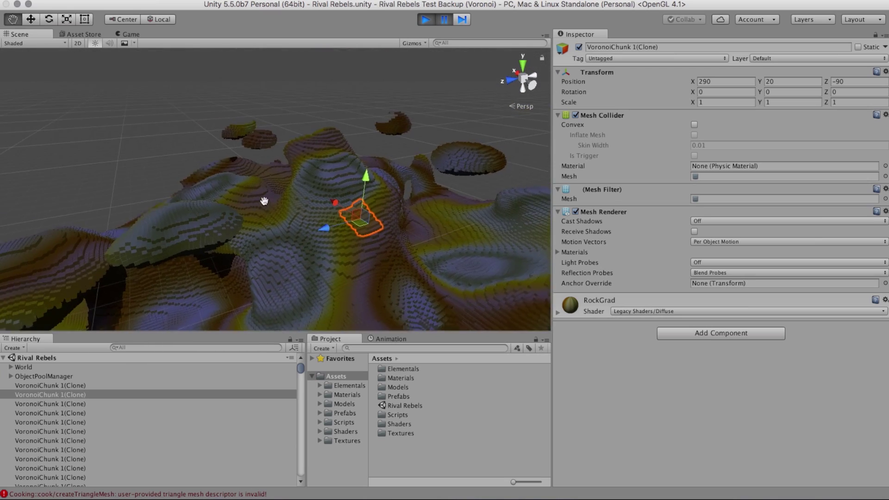
right_drag(264, 200, 306, 217)
alt+drag(305, 217, 327, 174)
middle_drag(326, 173, 307, 218)
alt+drag(308, 218, 259, 247)
middle_drag(259, 247, 281, 208)
Change the RockGrad material's shader to VR/SpatialMapping/Wireframe.
click(735, 306)
click(732, 310)
mouse_move(654, 452)
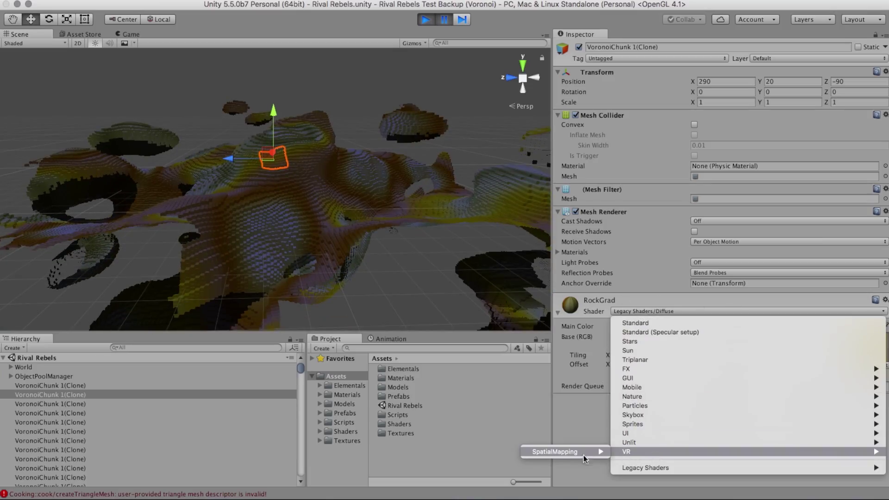
mouse_move(583, 452)
click(496, 459)
Examine the triangle wireframe of the Voronoi terrain chunks up close and from different angles.
scroll(352, 222, up, 5)
alt+drag(333, 208, 398, 264)
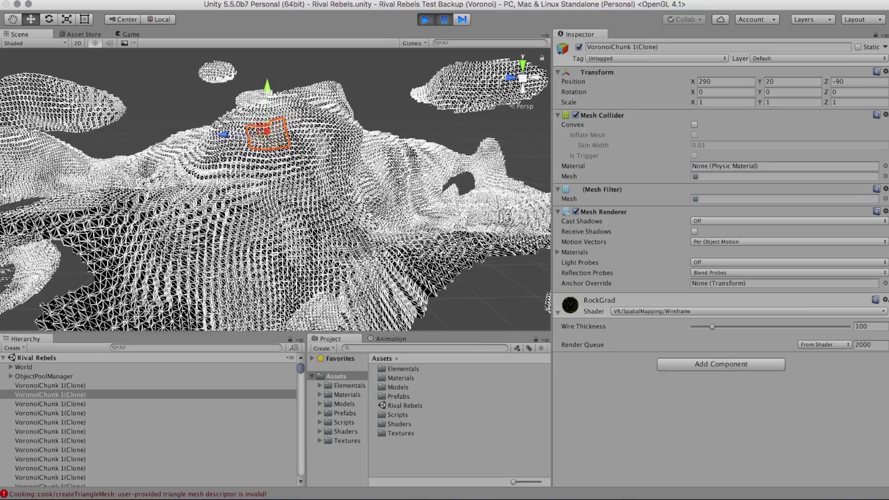
mouse_move(399, 264)
middle_down()
mouse_move(389, 248)
mouse_move(463, 273)
mouse_move(389, 250)
middle_up()
scroll(398, 255, up, 3)
alt+drag(389, 250, 333, 241)
scroll(333, 222, up, 5)
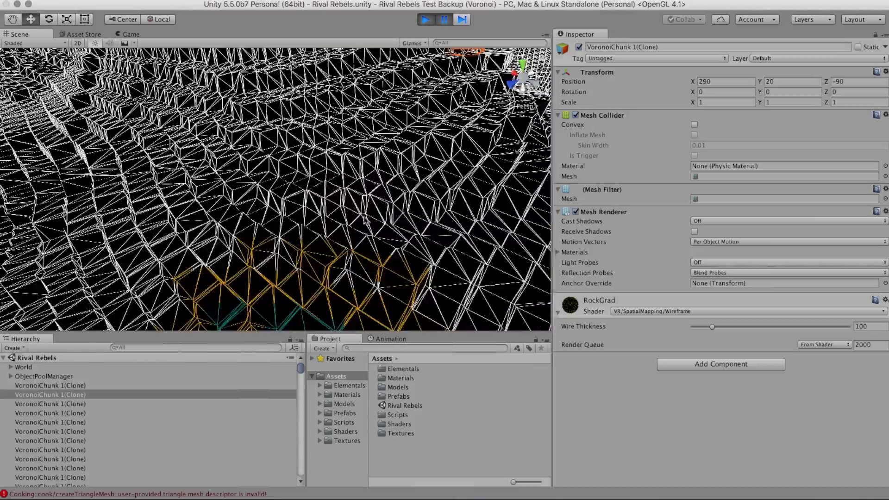
middle_drag(319, 208, 371, 236)
alt+drag(370, 236, 404, 215)
middle_drag(375, 214, 339, 218)
scroll(339, 218, up, 3)
mouse_move(353, 215)
alt+mouse_down()
mouse_move(274, 198)
mouse_move(355, 220)
alt+mouse_up()
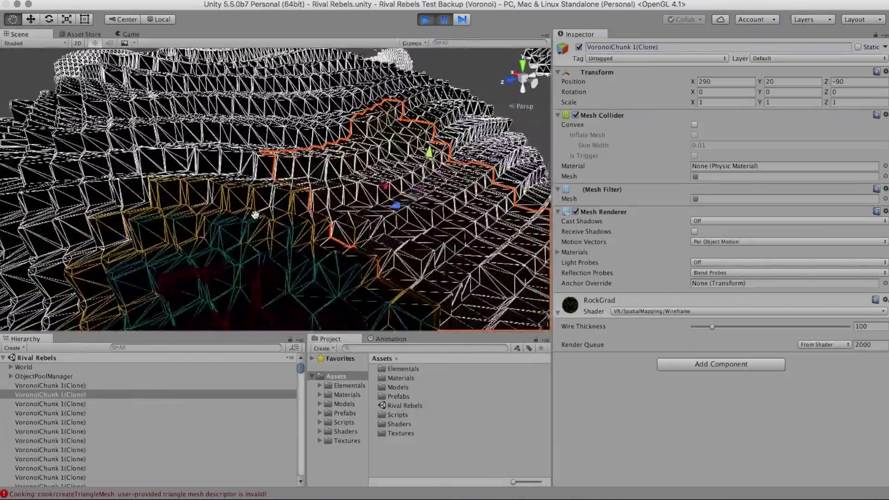
mouse_move(255, 215)
middle_down()
mouse_move(349, 211)
mouse_move(328, 221)
middle_up()
scroll(329, 214, down, 8)
scroll(329, 215, up, 10)
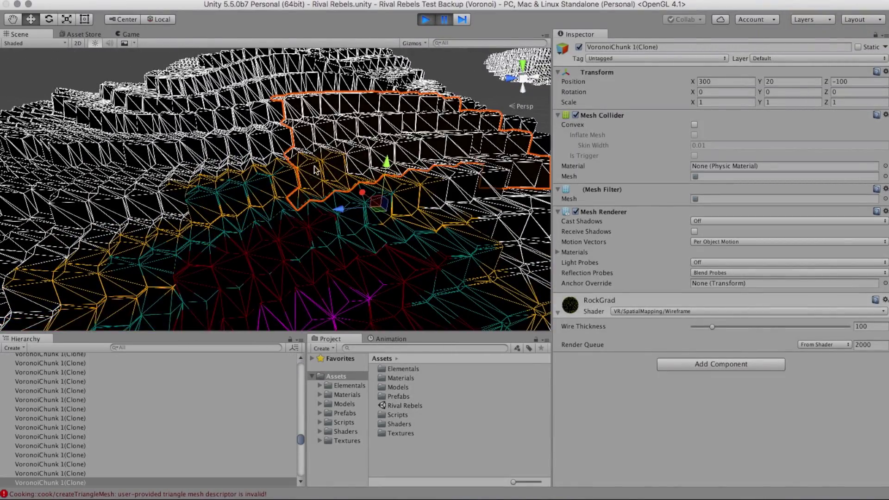
alt+drag(314, 170, 255, 235)
scroll(292, 204, down, 4)
scroll(278, 218, up, 4)
middle_drag(255, 236, 258, 204)
scroll(258, 205, up, 5)
scroll(369, 190, down, 2)
mouse_move(369, 190)
middle_down()
mouse_move(347, 174)
mouse_move(361, 184)
middle_up()
Set the RockGrad material's shader to Standard.
click(739, 311)
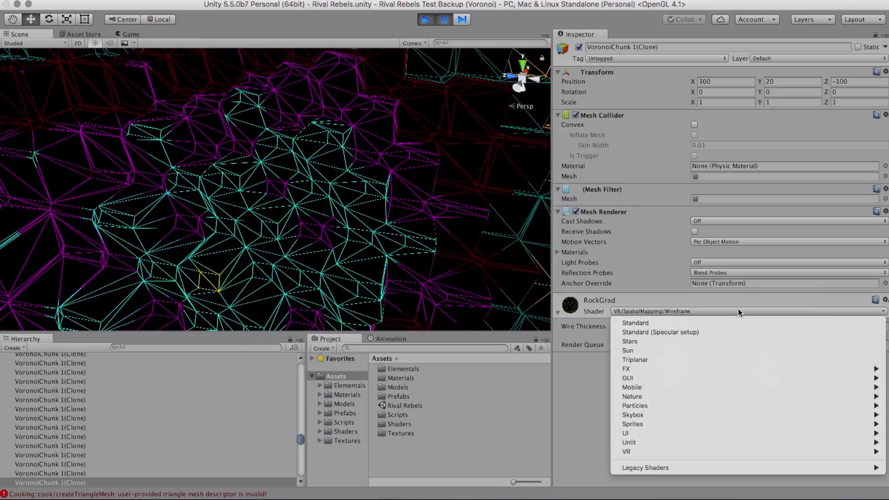
click(691, 325)
Inspect the shaded terrain cells, selecting and framing another Voronoi chunk in the scene.
middle_drag(394, 233, 377, 200)
right_drag(377, 200, 339, 183)
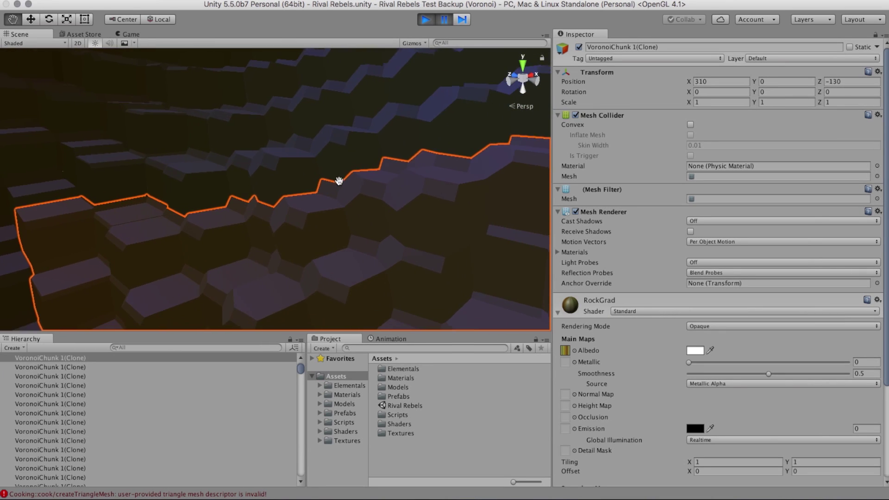
middle_drag(340, 182, 458, 185)
scroll(366, 196, down, 8)
middle_drag(296, 206, 384, 199)
click(227, 232)
key(f)
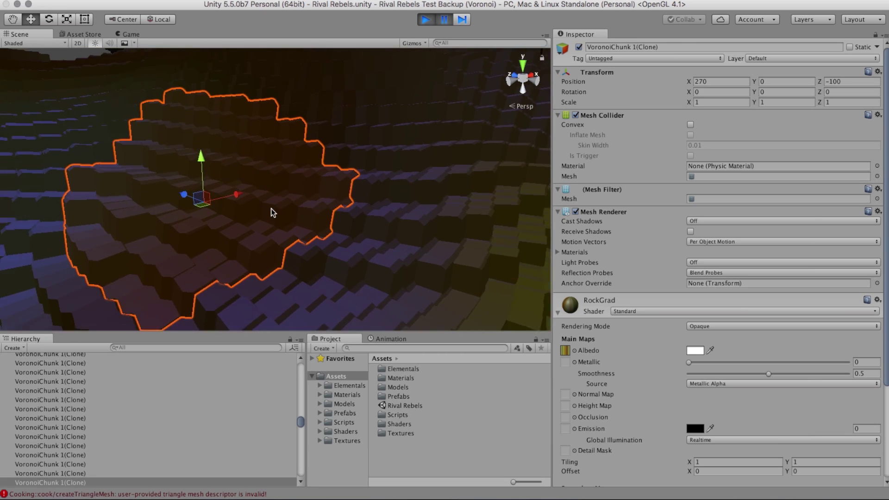
middle_drag(271, 208, 312, 225)
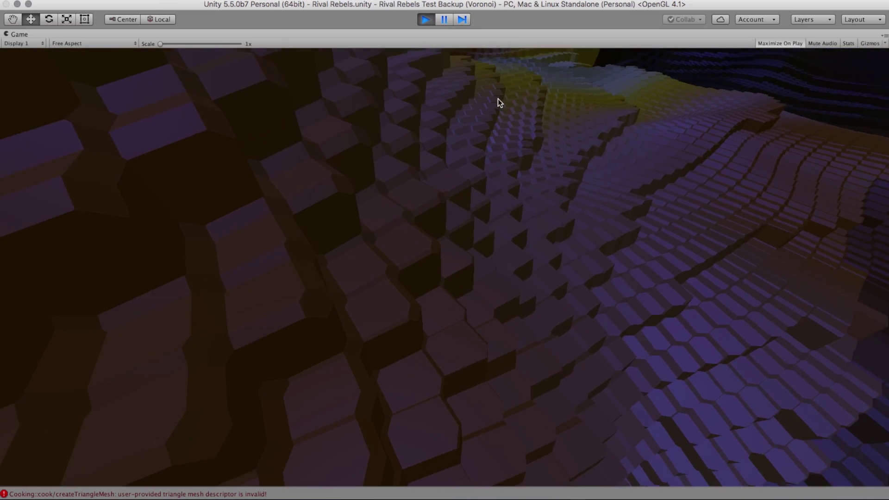